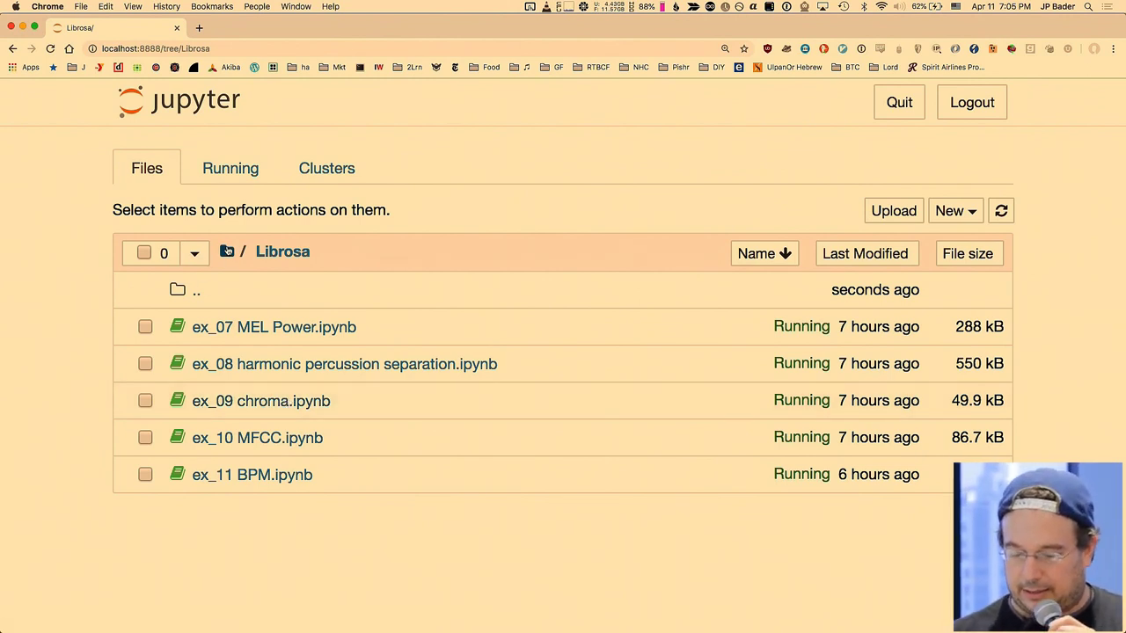
- Return the Jupyter file list to its root folder and bring up the "Continued testing!" slide of the Firefox presentation
left_click(226, 252)
scroll(273, 352, "down", 1)
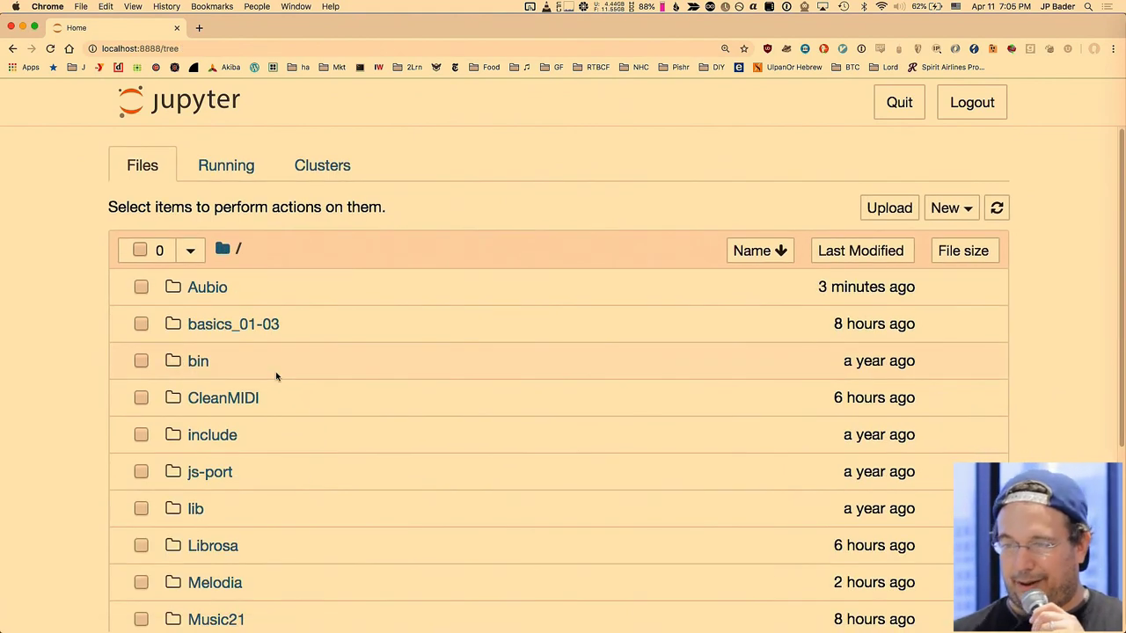
key("super+Tab")
key("super+Tab")
key("super+Tab")
key("super+Tab")
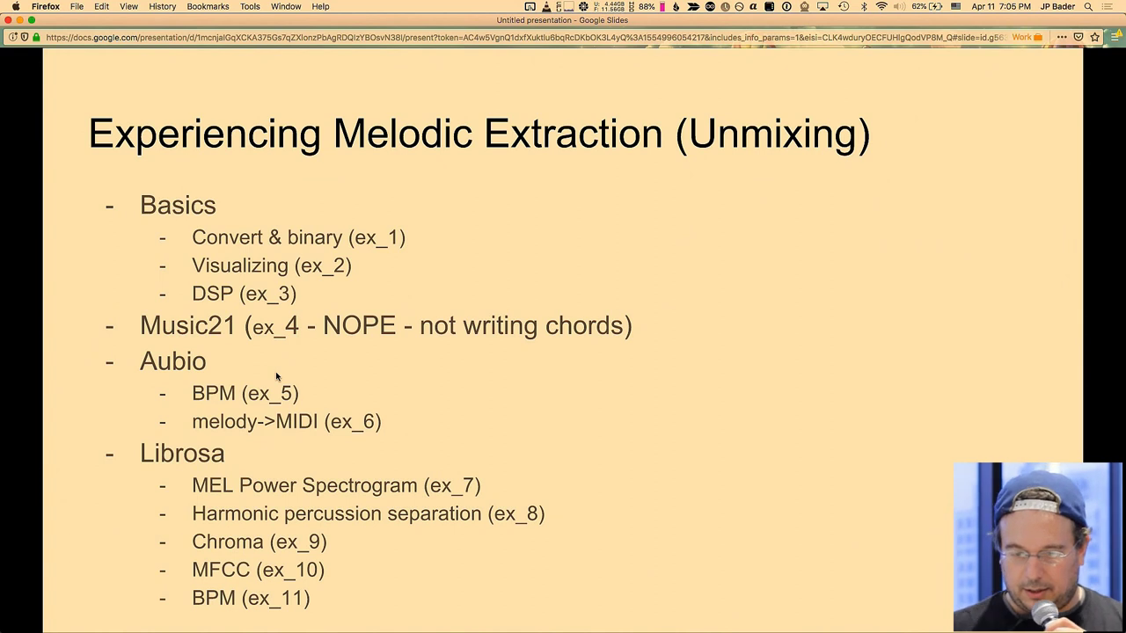
key("Right")
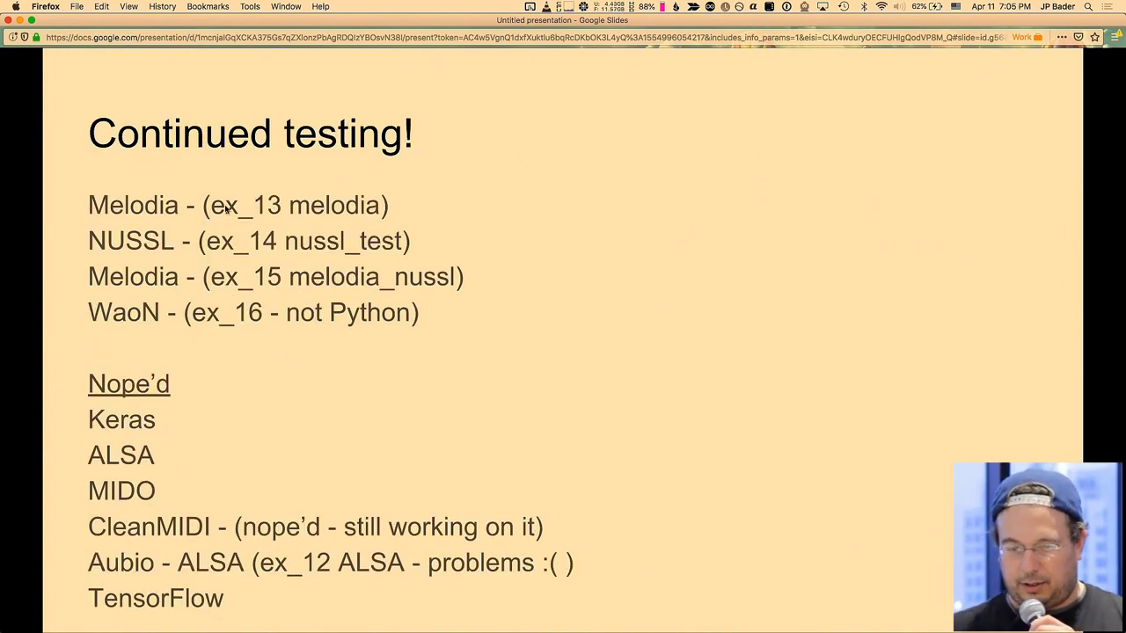
- Switch to Jupyter in Chrome, open the ex_13 melodia notebook from the Melodia folder and review its code through the final audio_to_midi_melodia call
key("super+Tab")
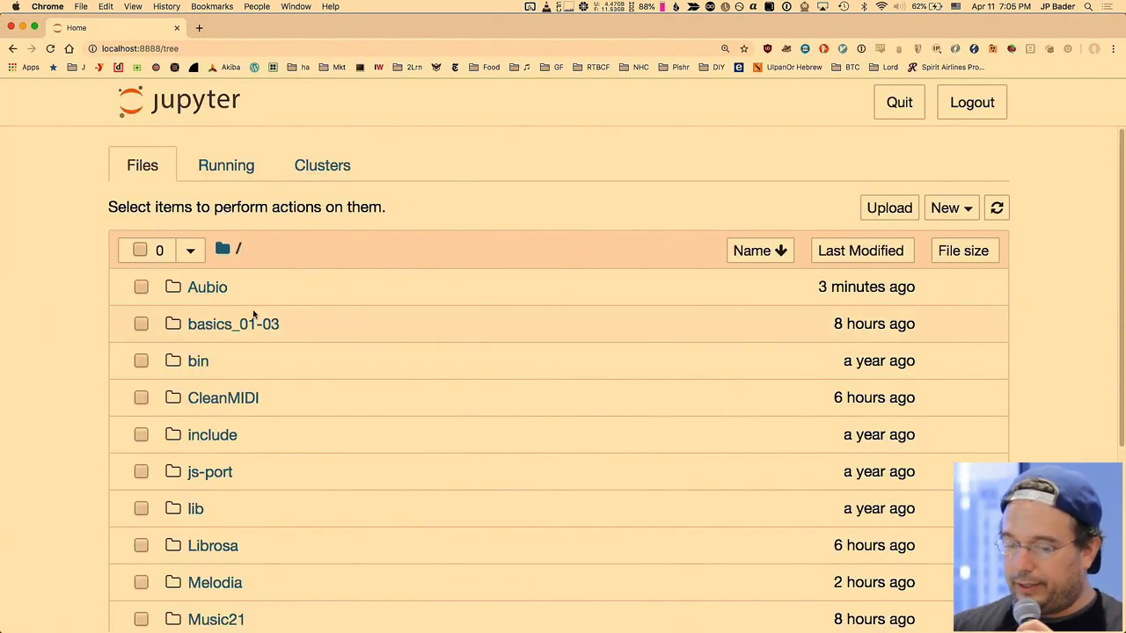
scroll(251, 319, "down", 2)
left_click(202, 520)
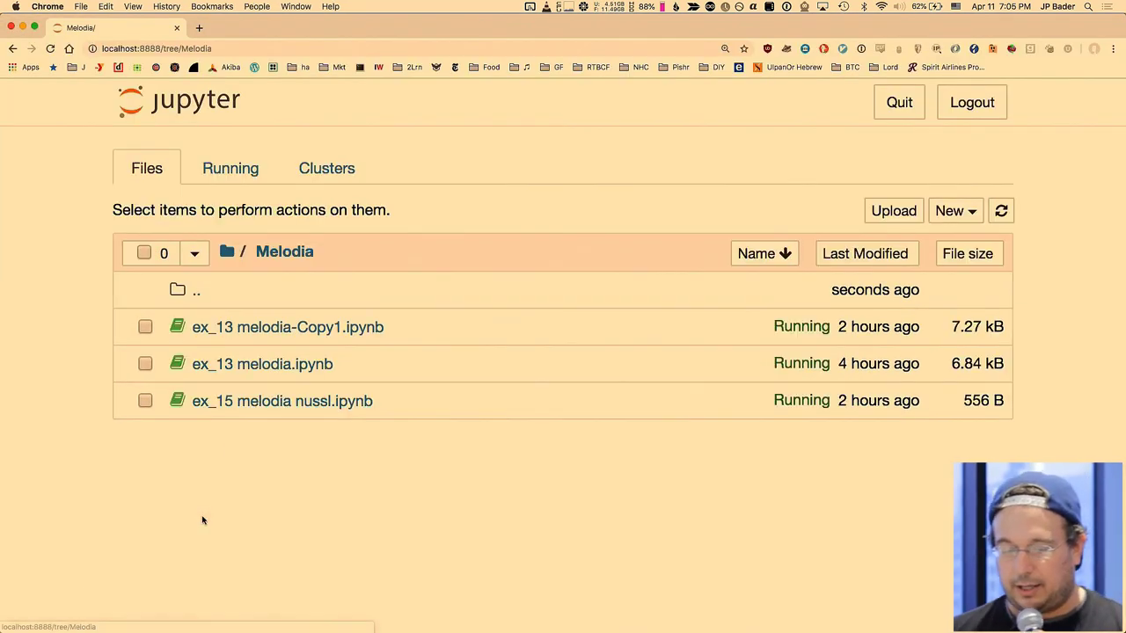
left_click(271, 370)
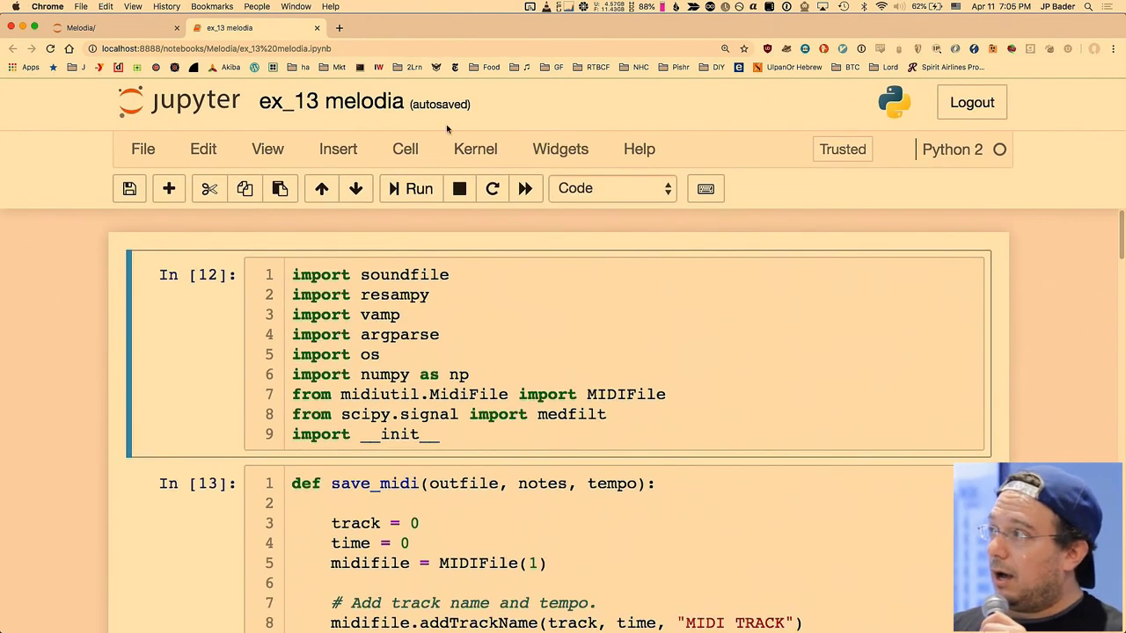
scroll(370, 287, "down", 5)
scroll(370, 286, "down", 20)
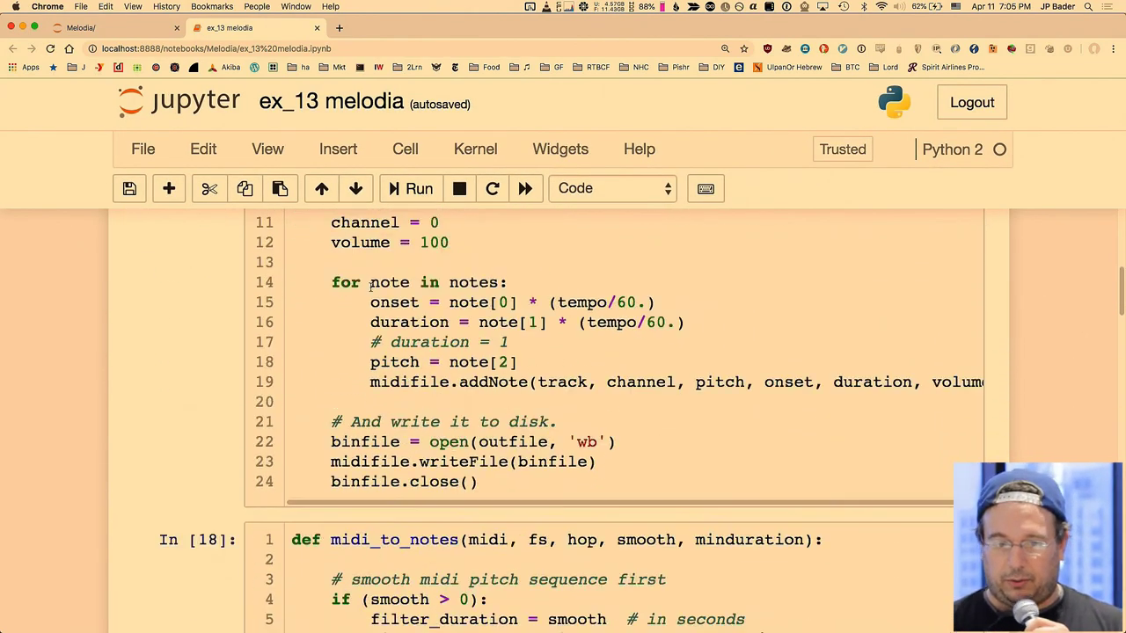
scroll(370, 287, "down", 20)
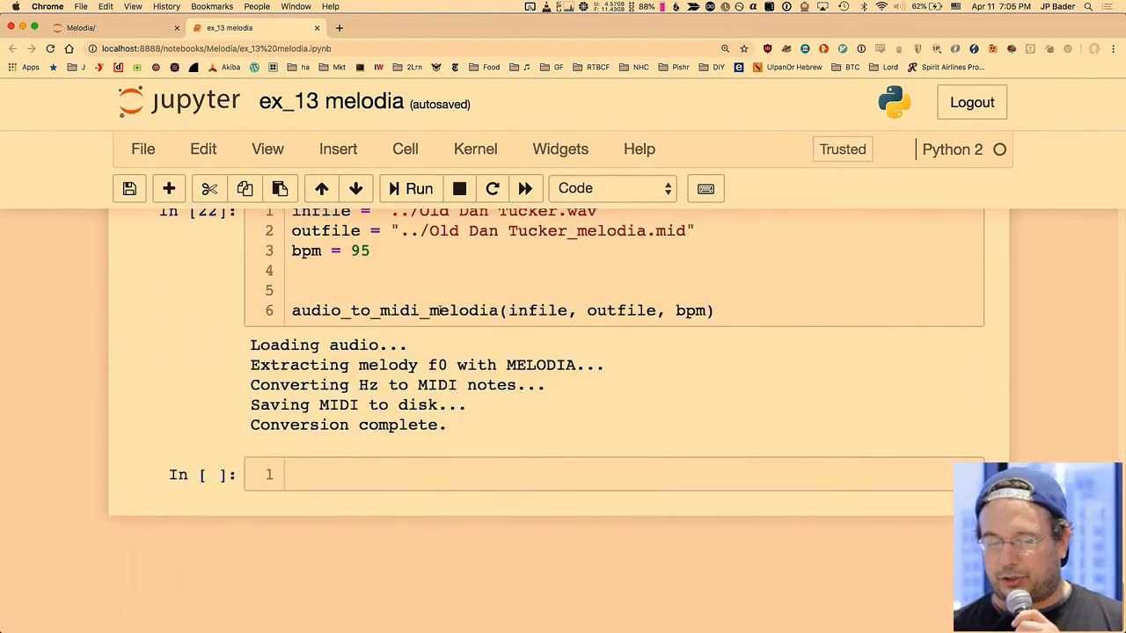
scroll(445, 356, "up", 2)
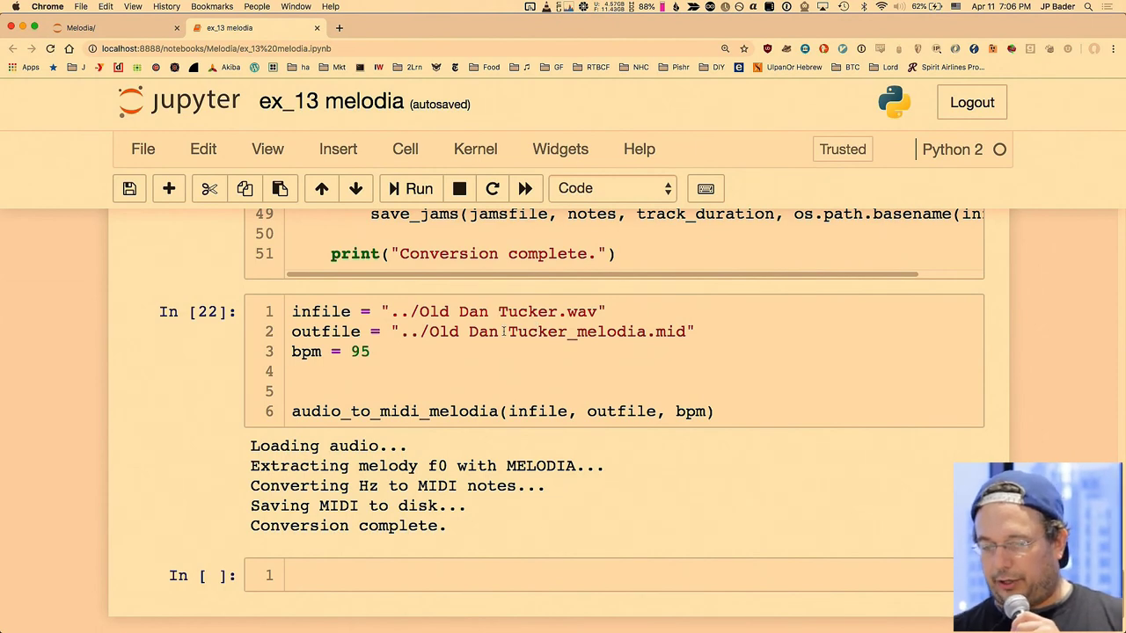
- Switch to Finder and play Old Dan Tucker_melodia.mid from the project_Jupyter folder in VLC
key("ctrl+F3")
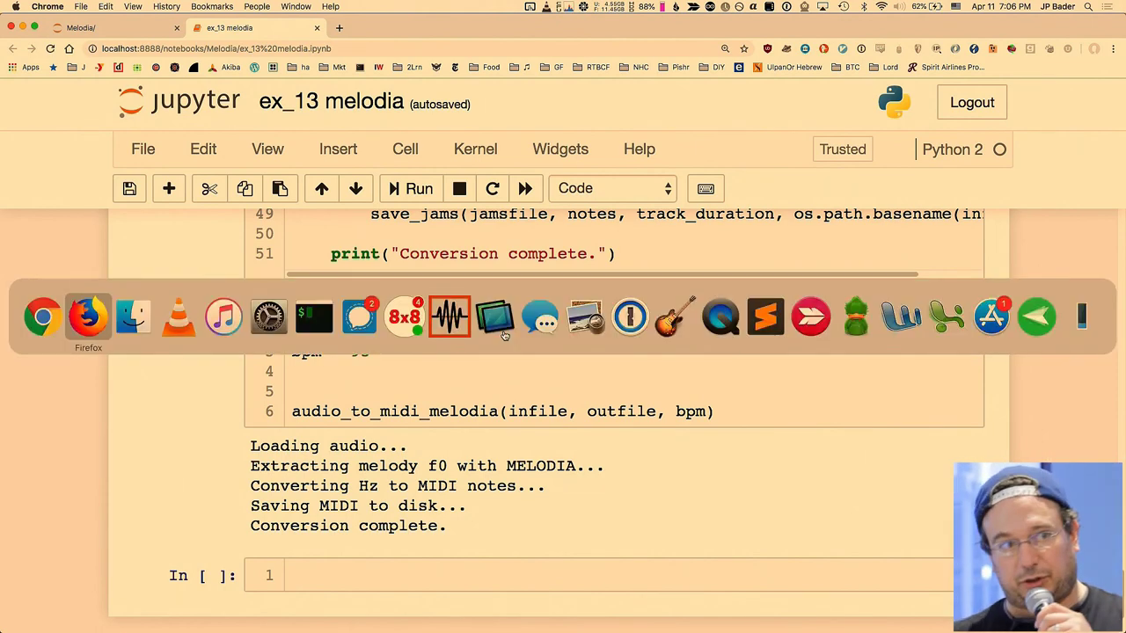
key("Right")
key("Return")
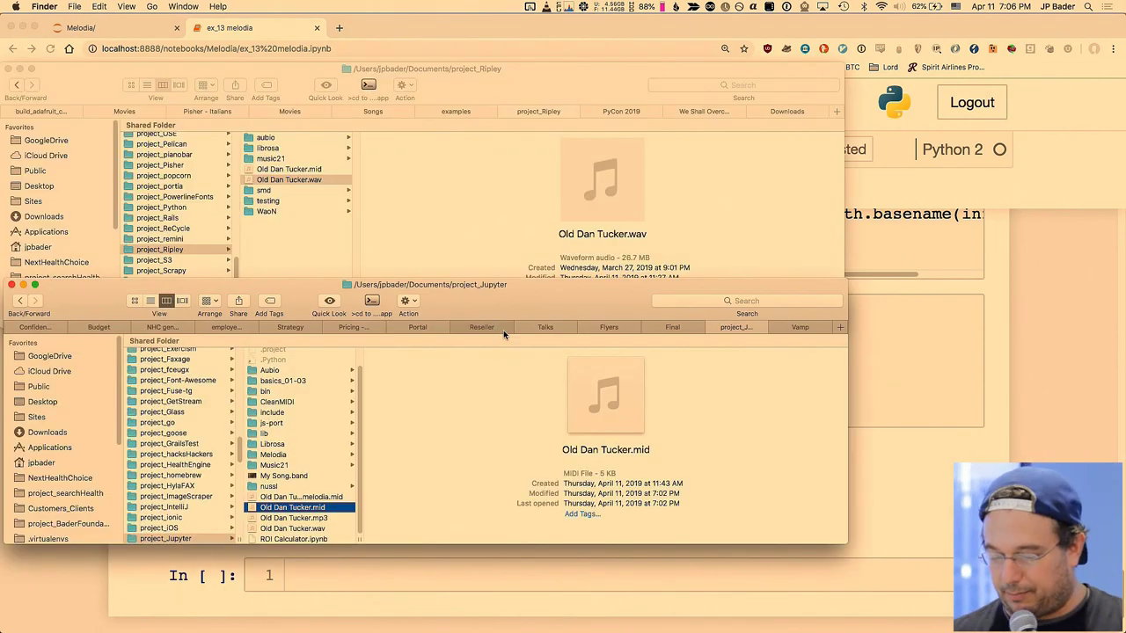
double_click(325, 497)
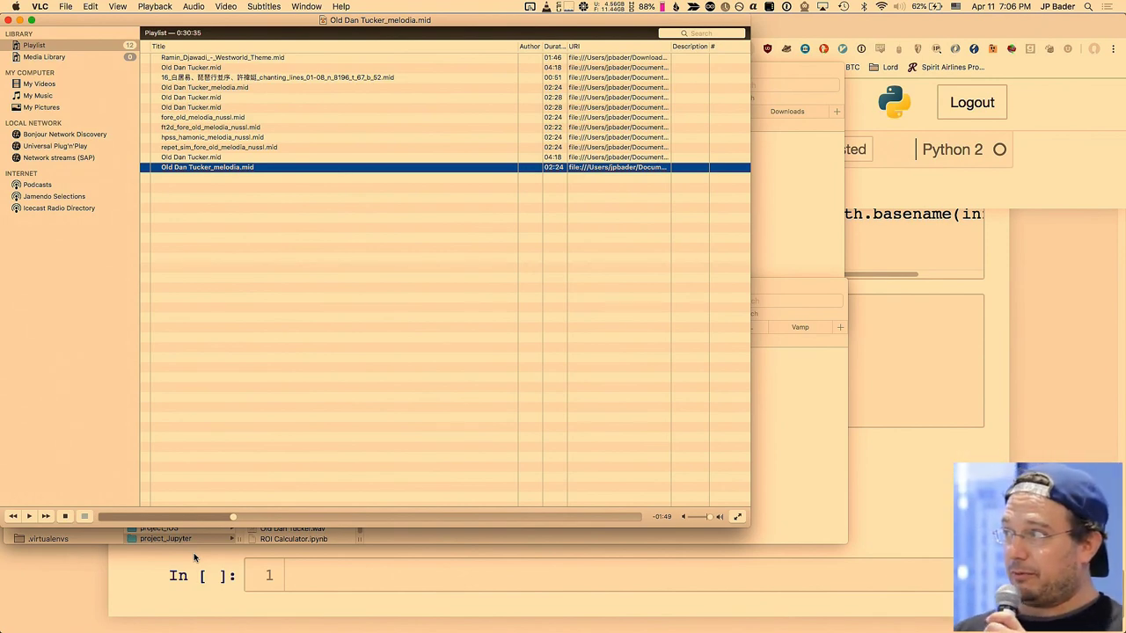
- Switch back to Chrome, close the ex_13 melodia notebook and open the nussl folder in the Jupyter file list
key("super+Tab")
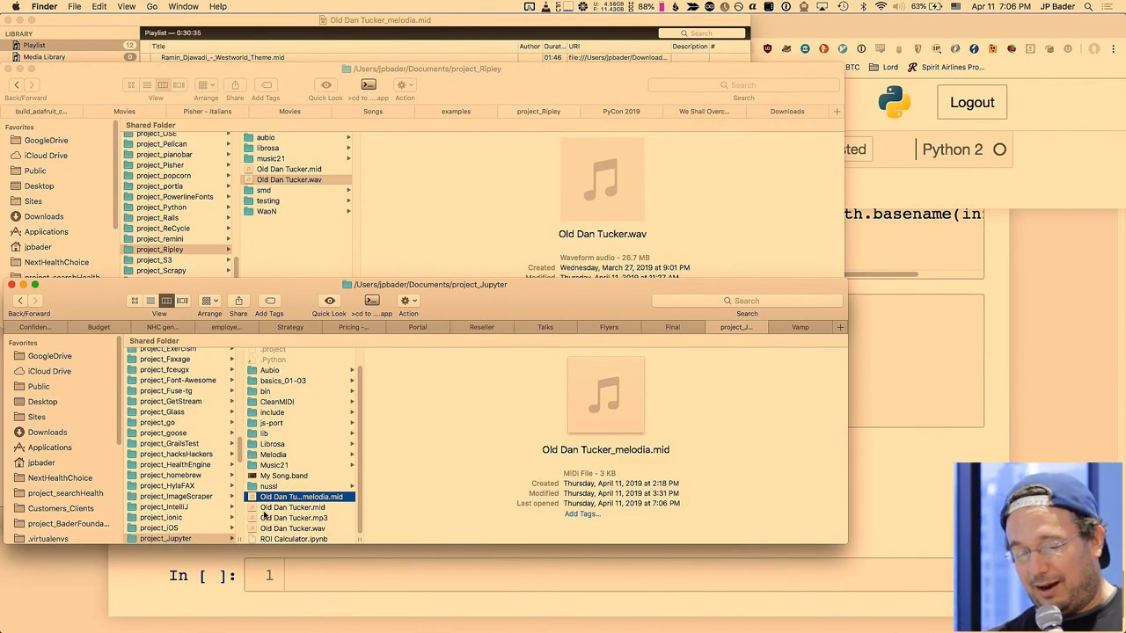
key("super+Tab")
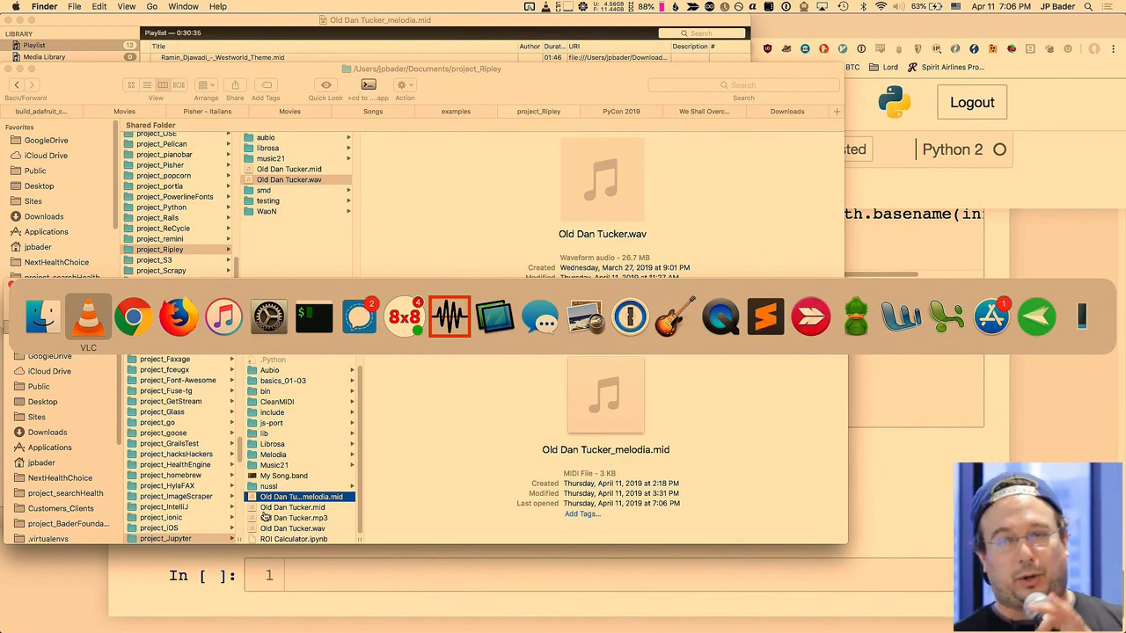
key("super+shift+Tab")
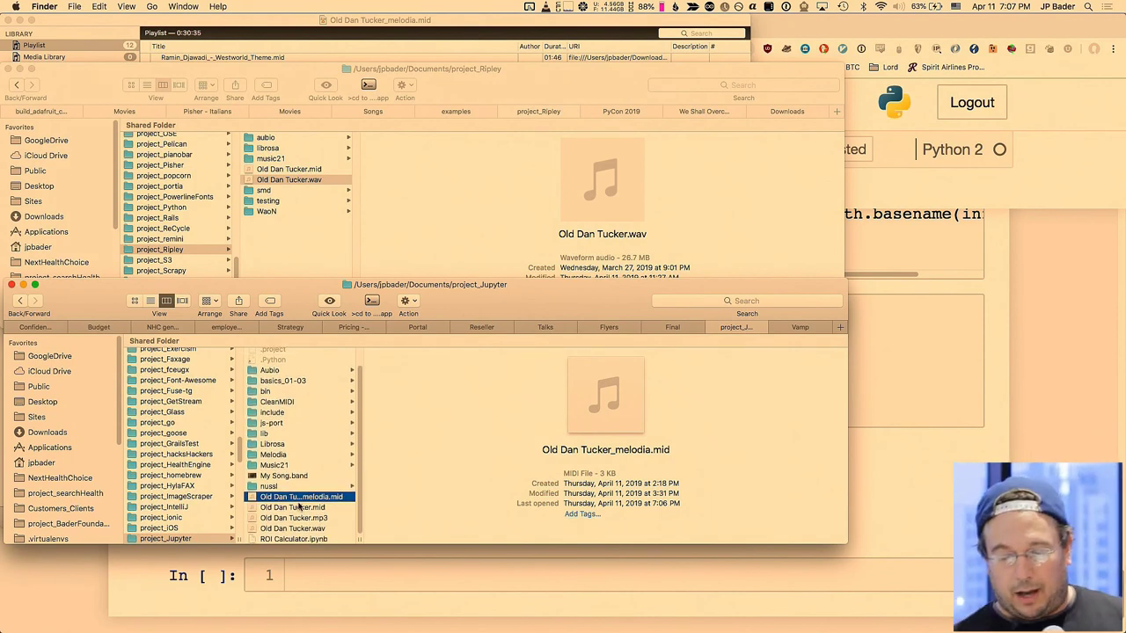
key("super+Tab")
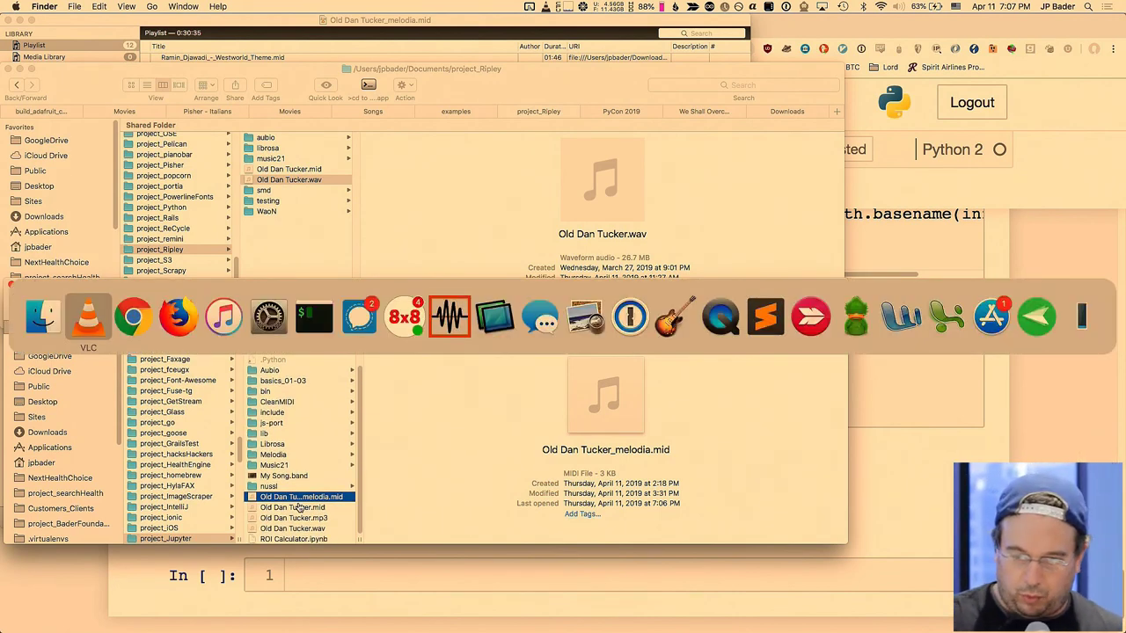
key("super+Tab")
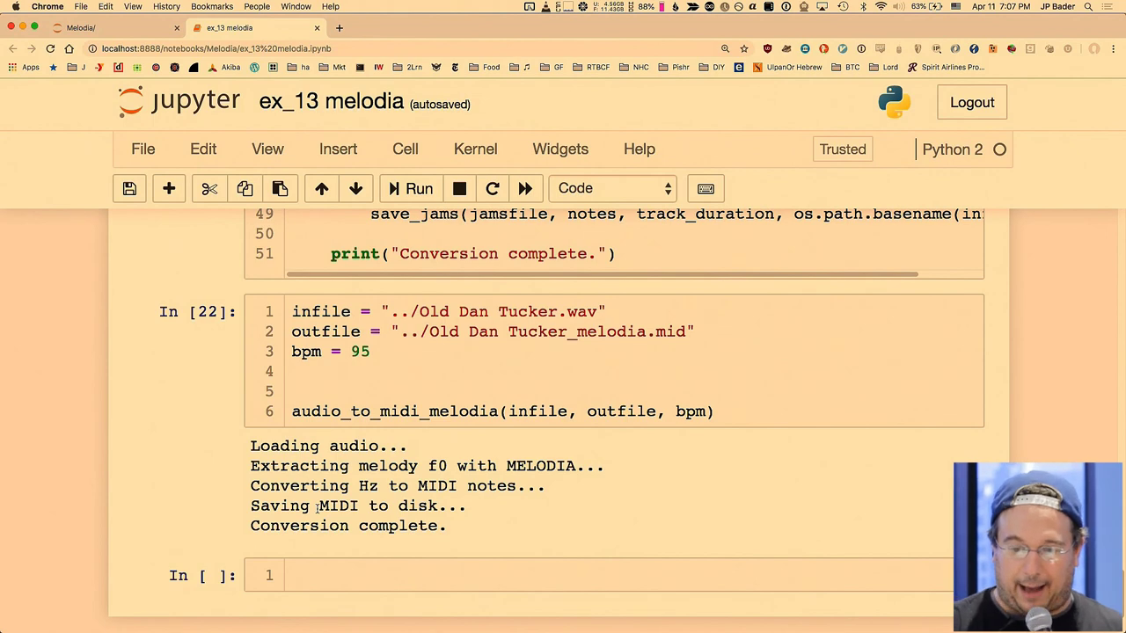
key("super+w")
key("super+bracketleft")
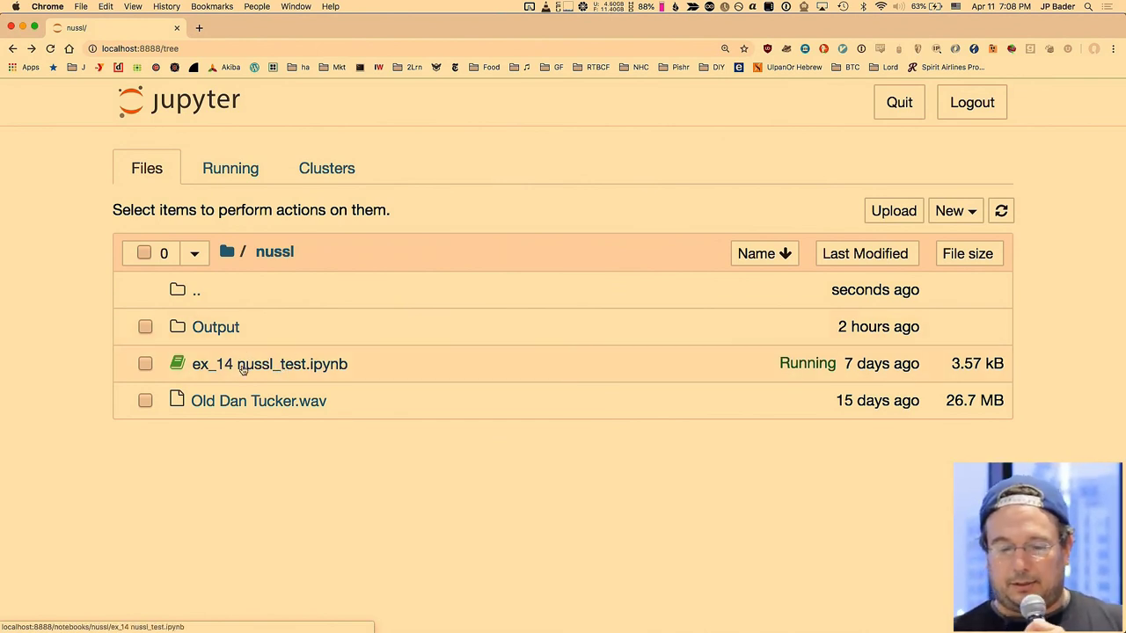
- Switch to Finder and listen to a preview of back_old.wav from the Output folder inside nussl
key("super+Tab")
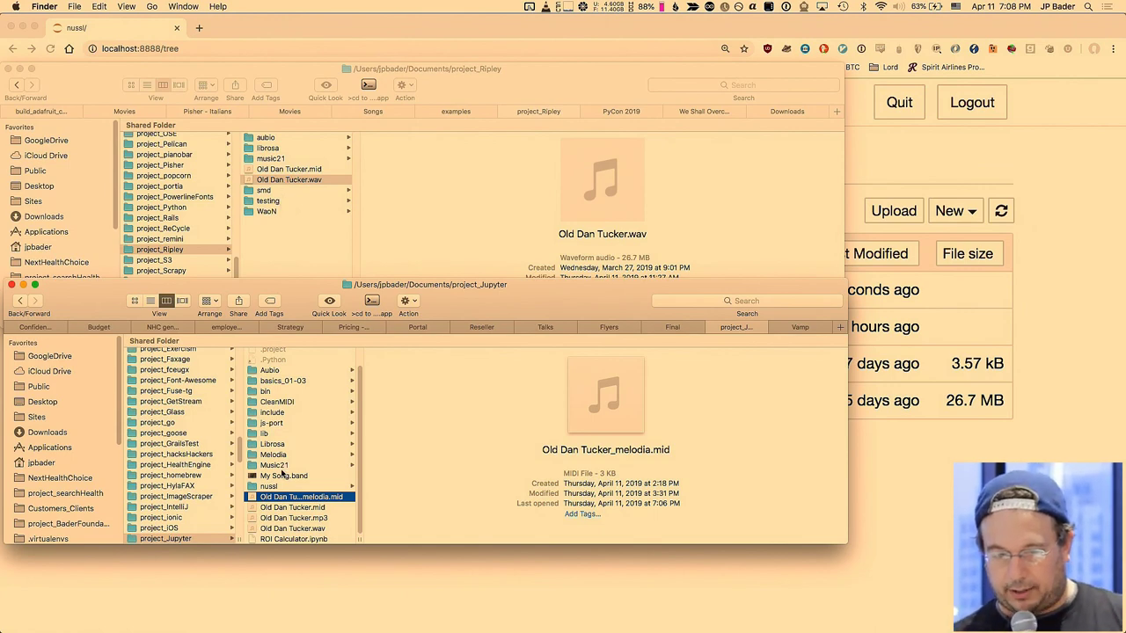
left_click(279, 487)
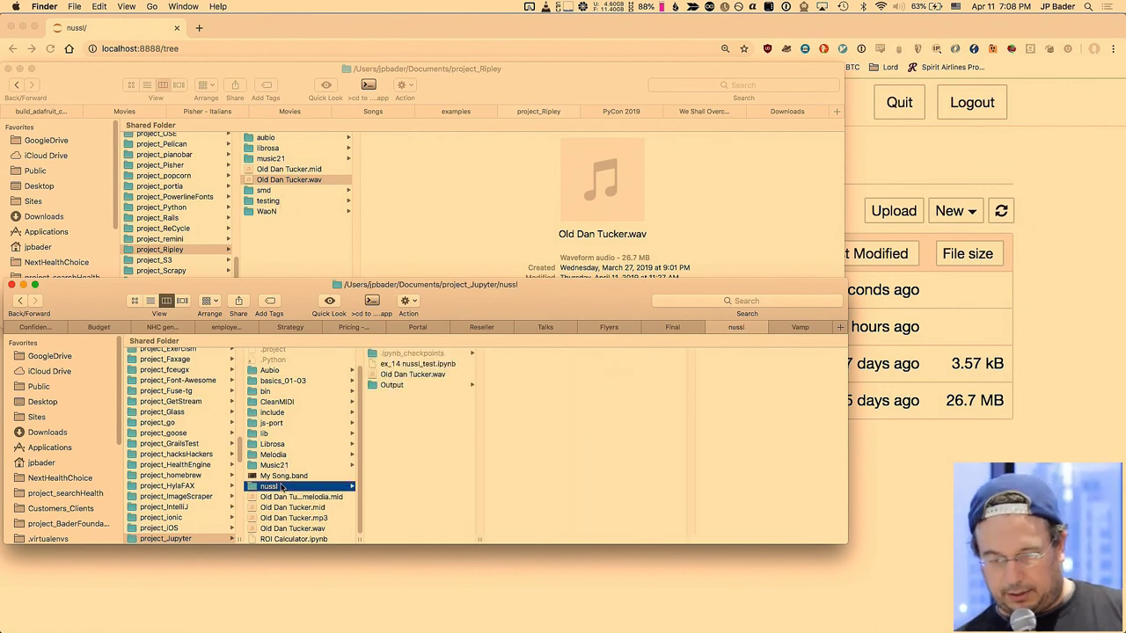
left_click(399, 389)
left_click(544, 355)
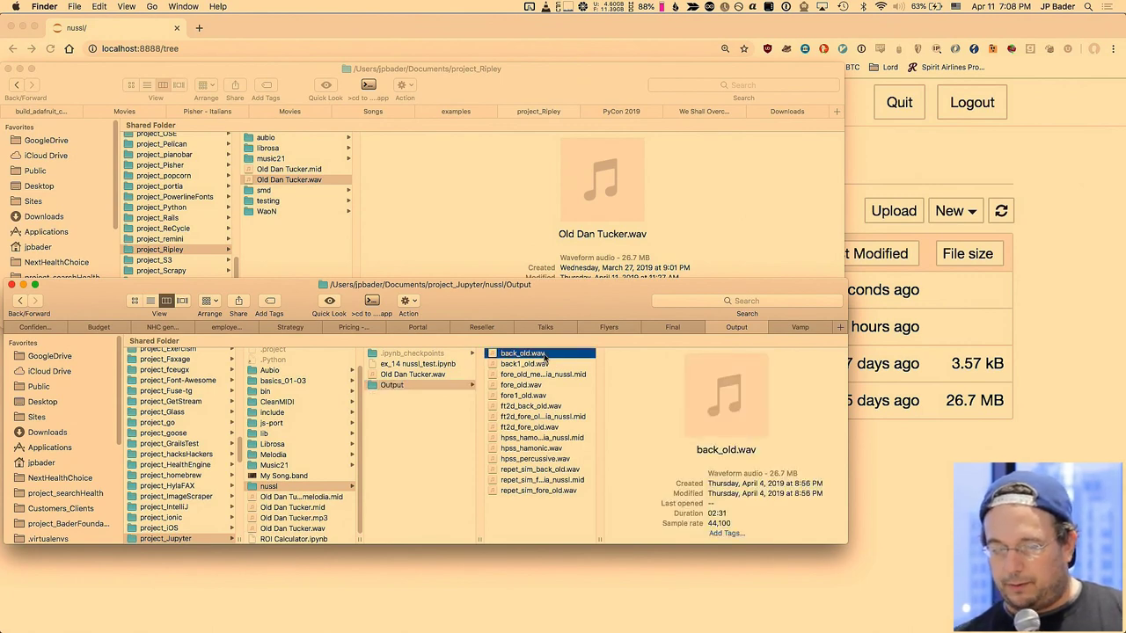
key("space")
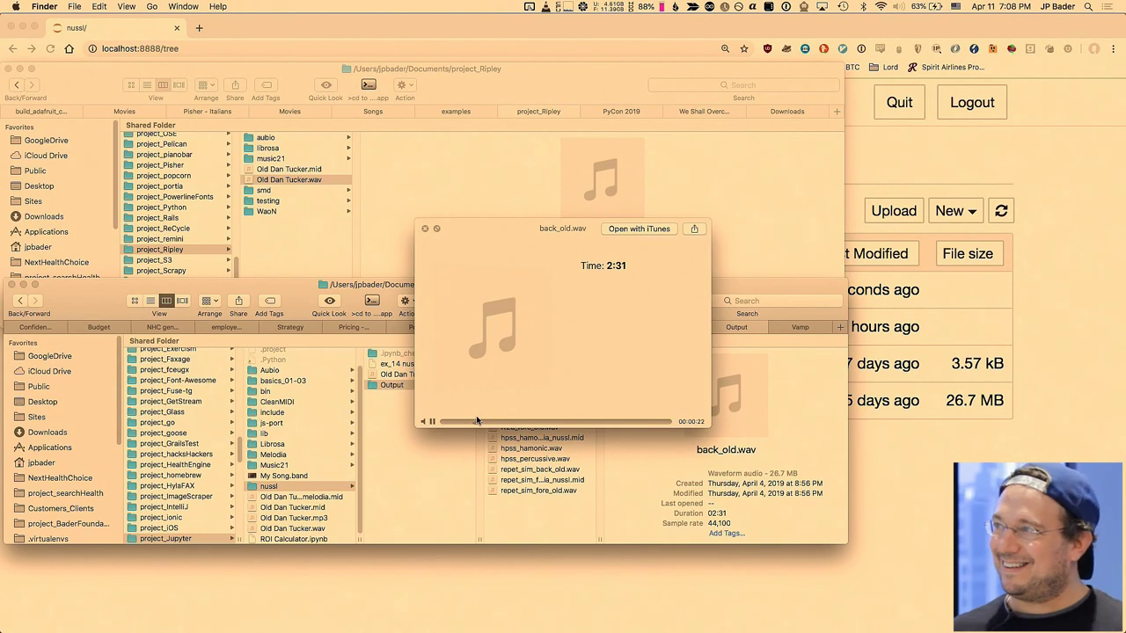
key("space")
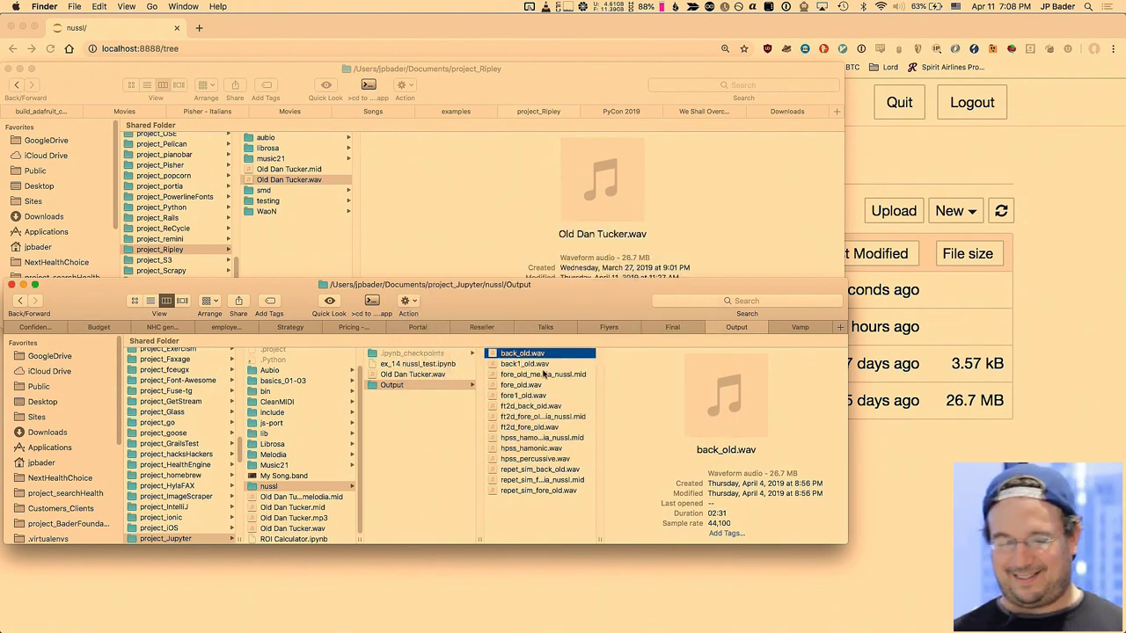
- Listen to a preview of fore_old.wav in the Output folder and close the preview
left_click(530, 387)
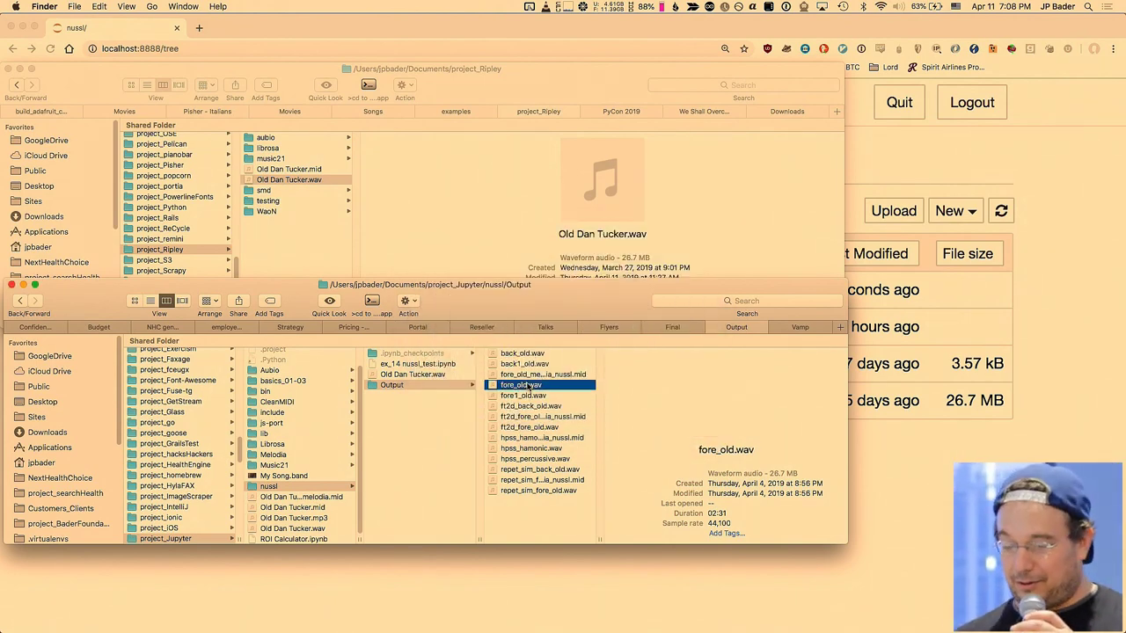
key("space")
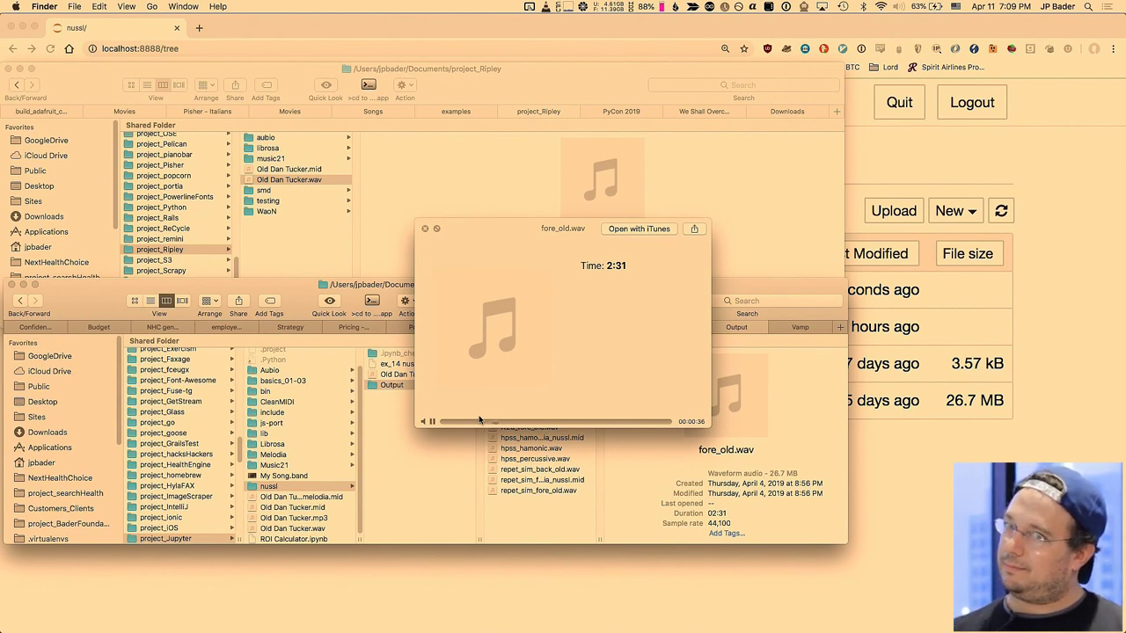
key("space")
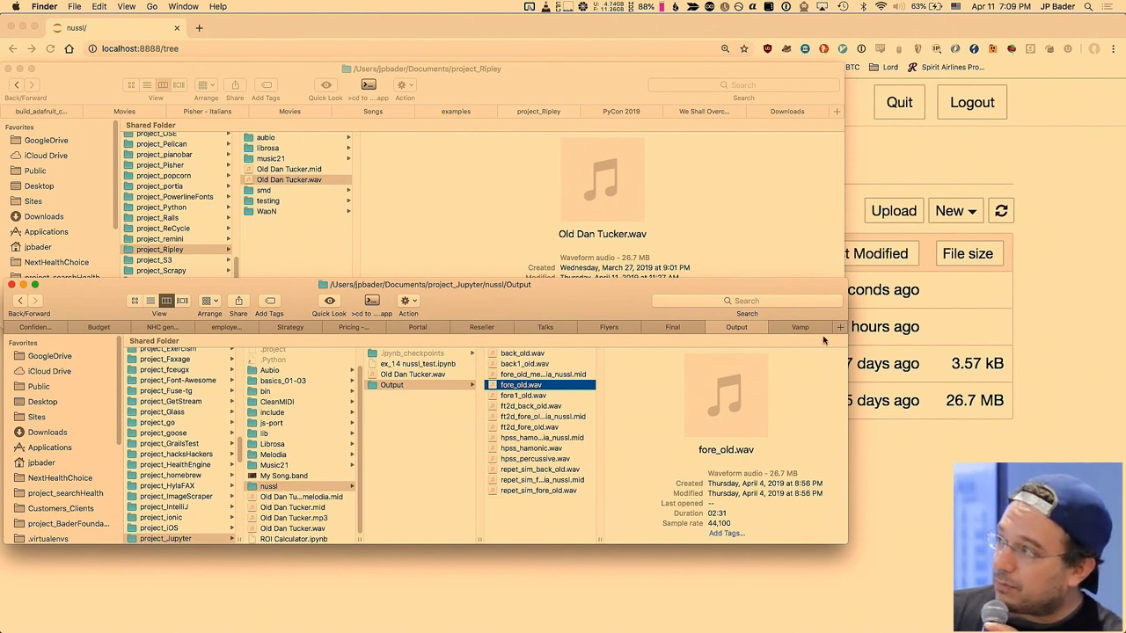
- Switch to the Firefox presentation showing the "Continued testing!" slide
key("super+Tab")
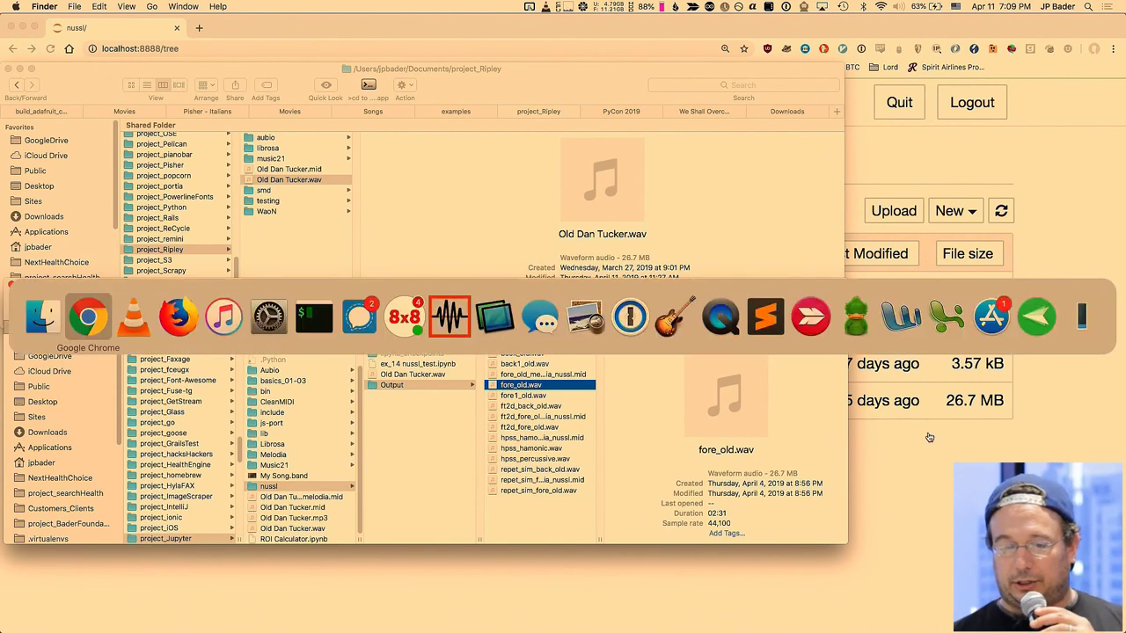
key("super+Tab")
key("super+Tab")
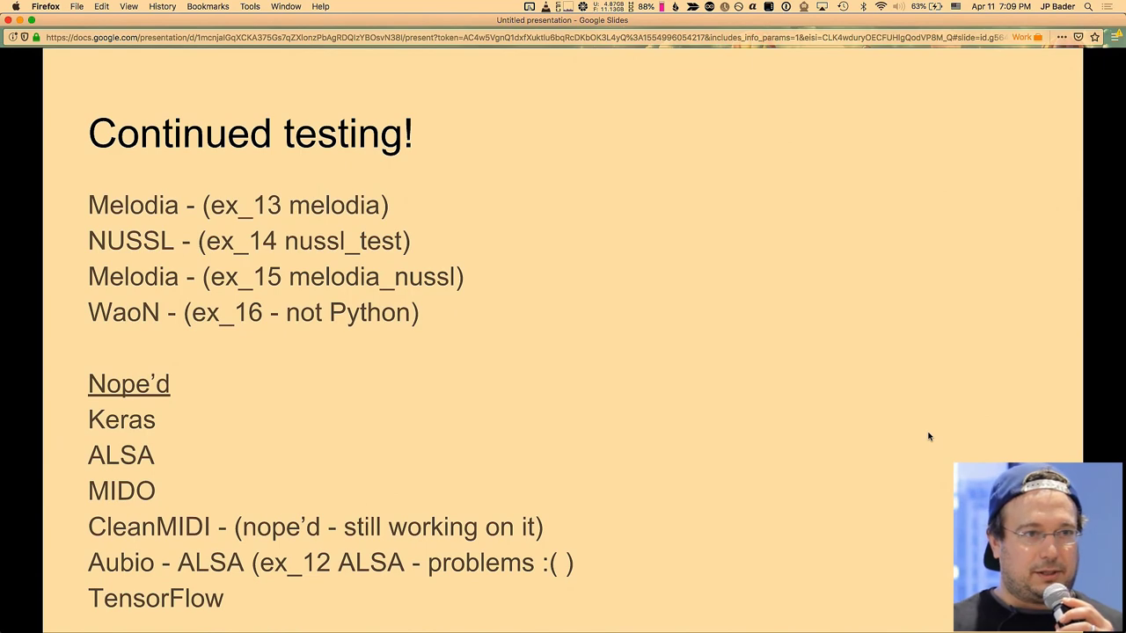
- In Finder, widen the Output folder's file column, inspect several melodia_nussl MIDI files and hpss_hamonic.wav, and return to the Firefox presentation
key("super+Tab")
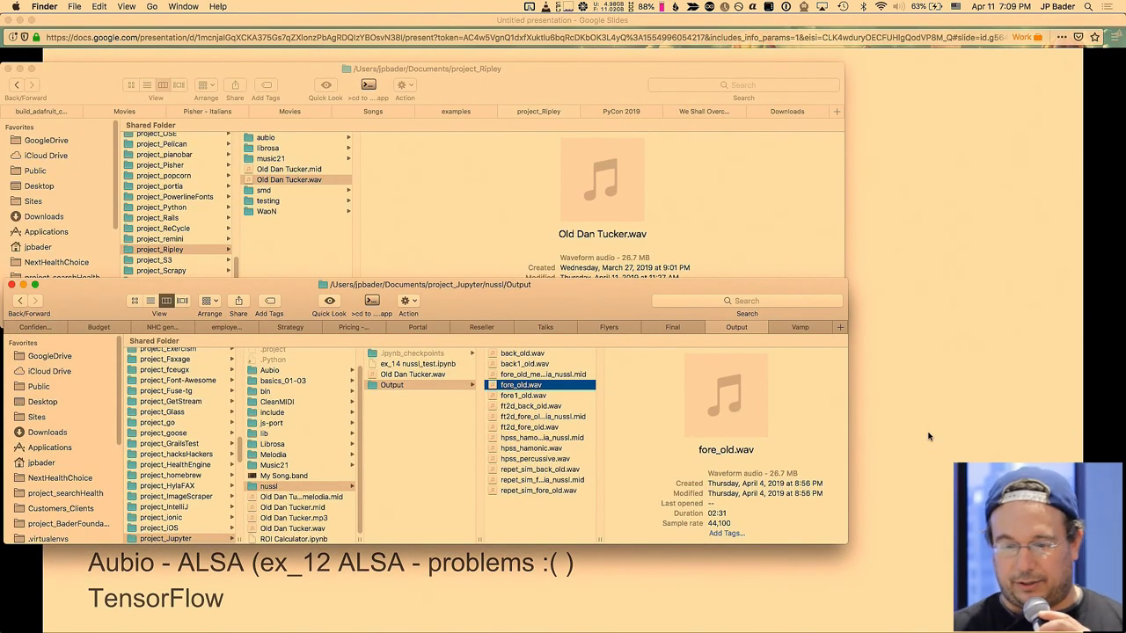
left_click_drag(601, 536, 676, 536)
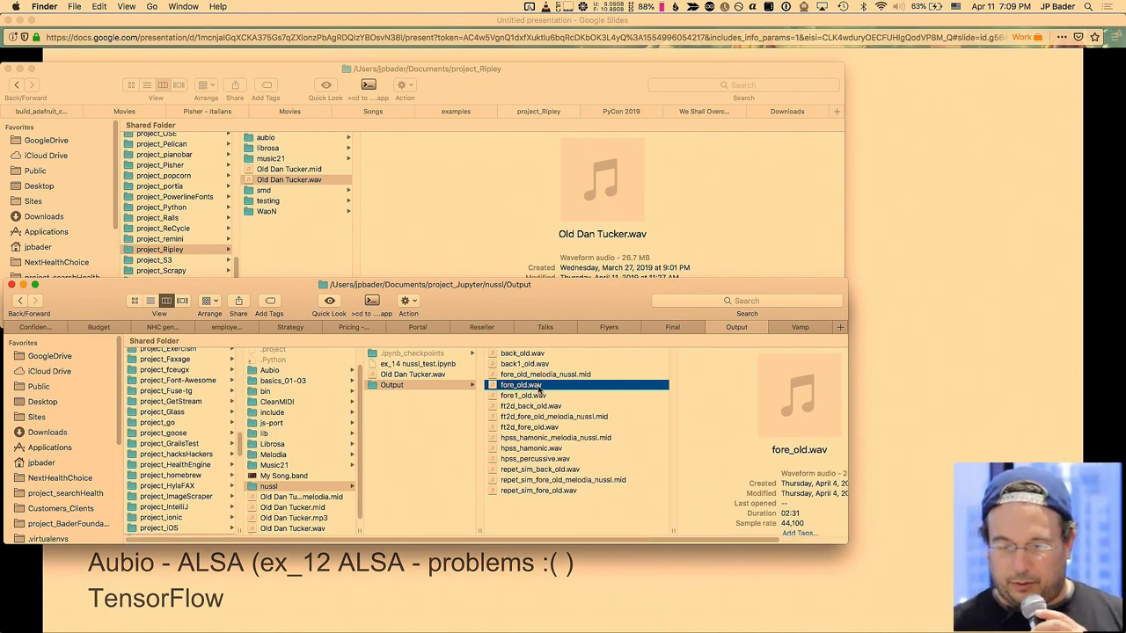
left_click(544, 374)
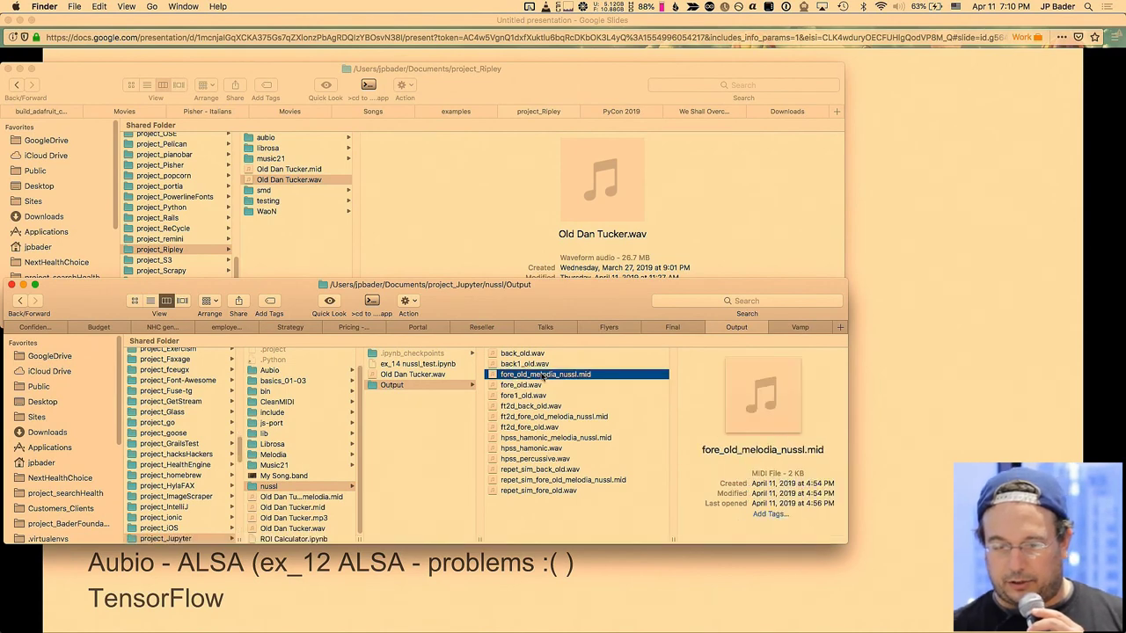
left_click(545, 417)
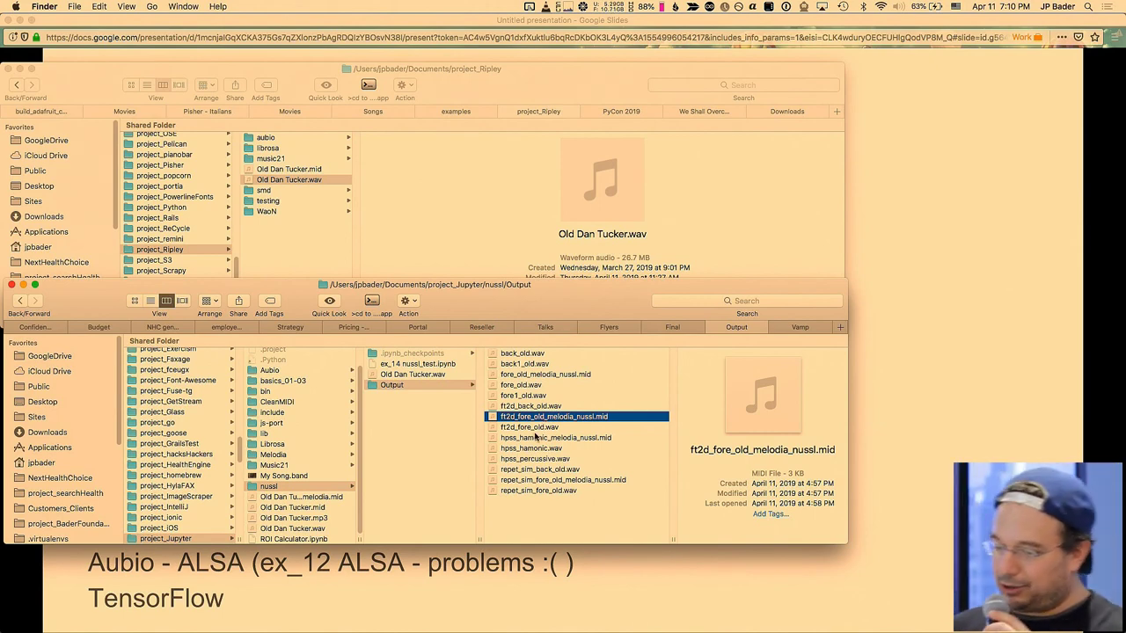
left_click(527, 450)
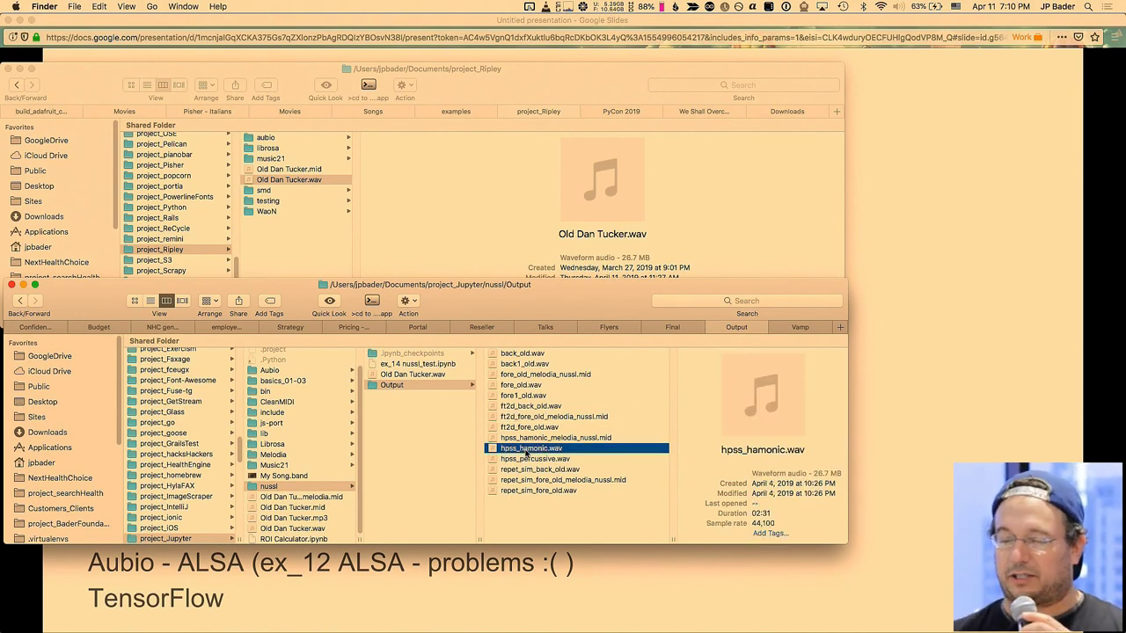
left_click(526, 480)
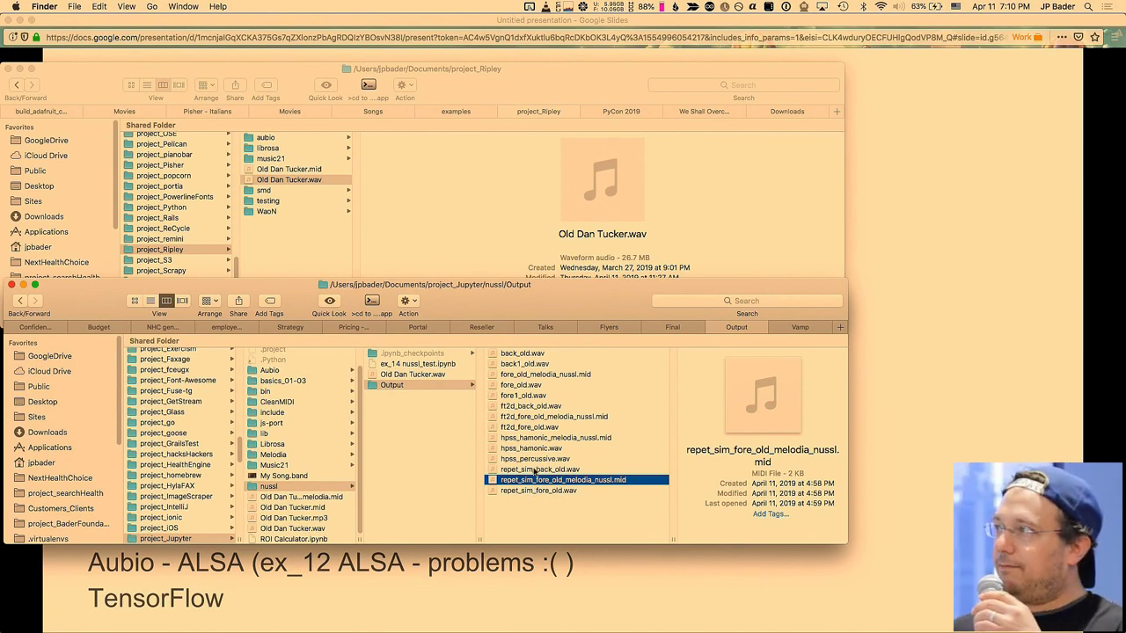
left_click(922, 437)
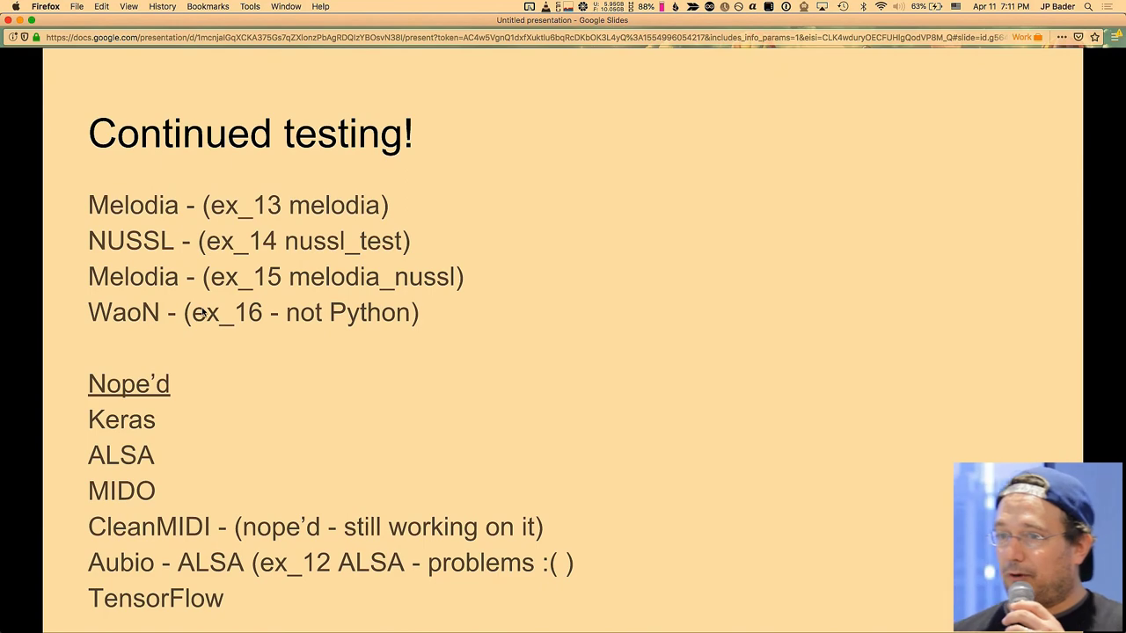
- Switch to Finder and select Old Dan Tucker.wav in the project_Ripley folder
key("super+Tab")
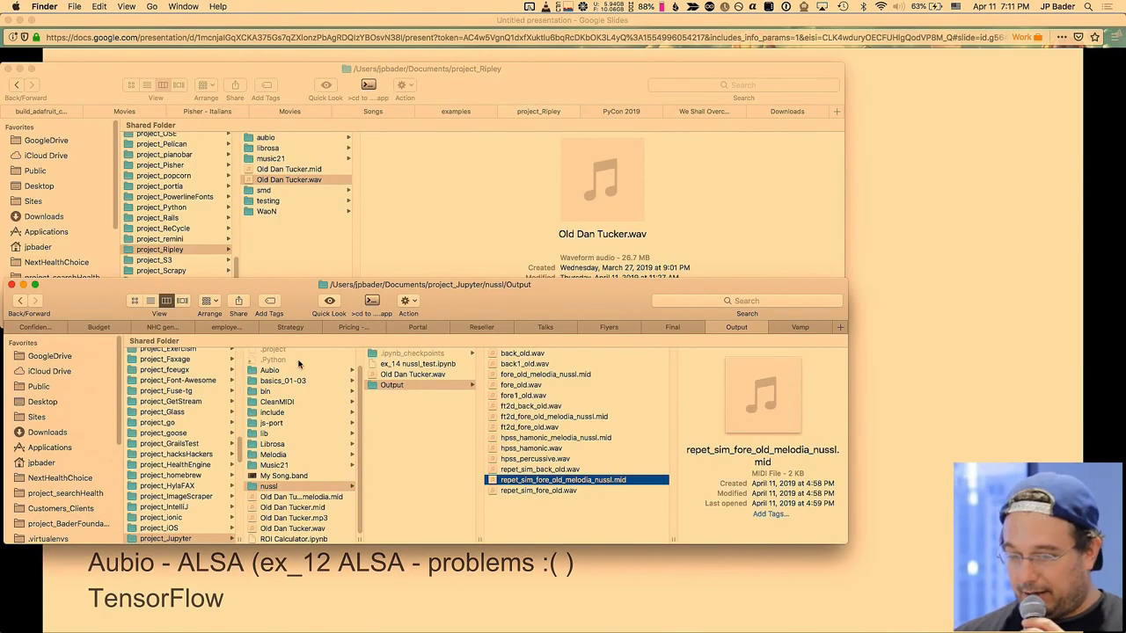
left_click(297, 181)
key("Return")
key("BackSpace")
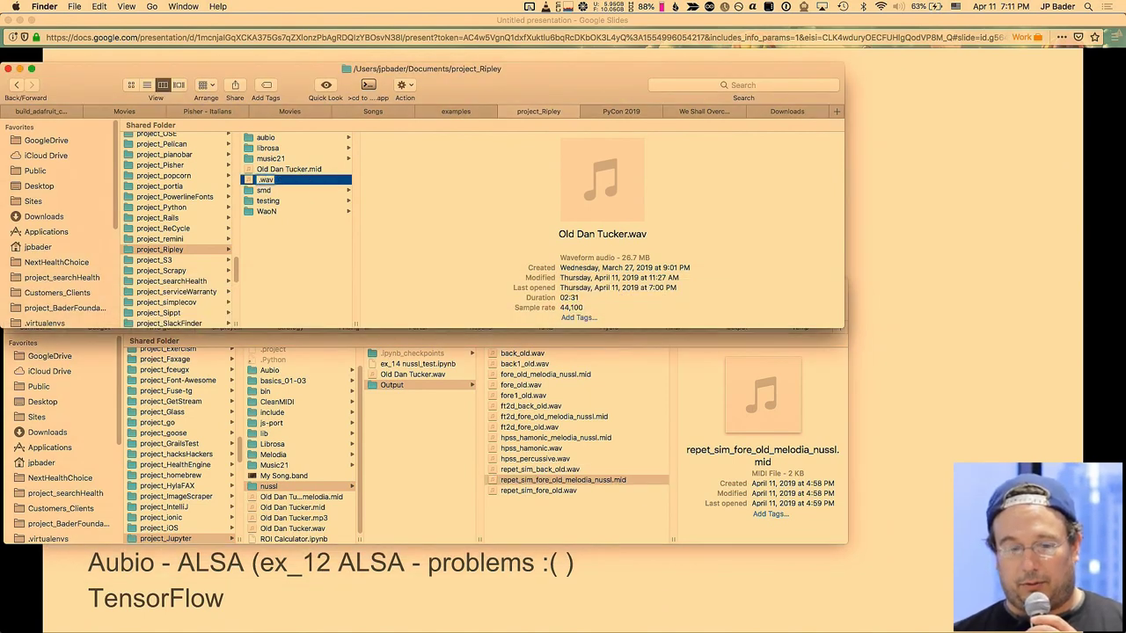
key("Escape")
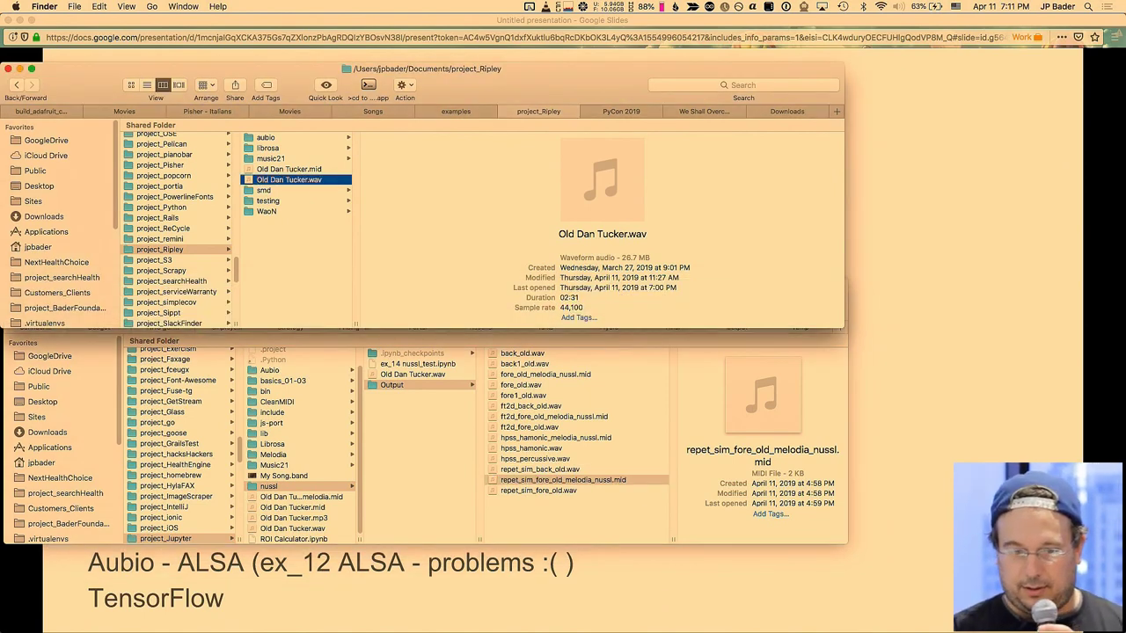
- Listen to a preview of Old Dan Tucker.wav, skip ahead to roughly a quarter of the track, and close the preview
key("space")
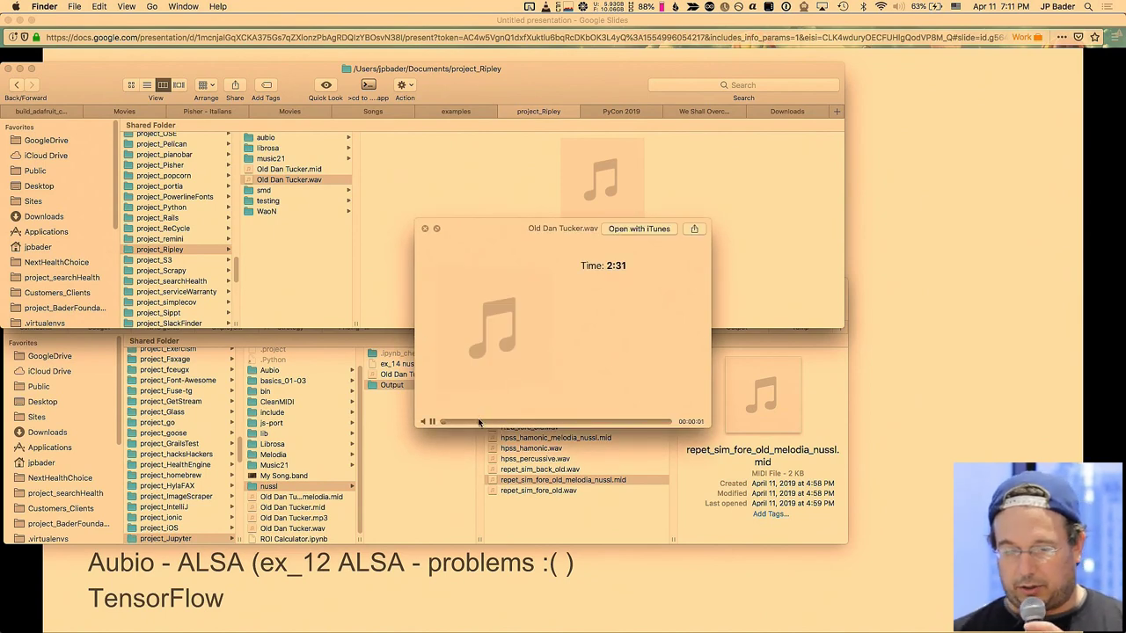
left_click(495, 422)
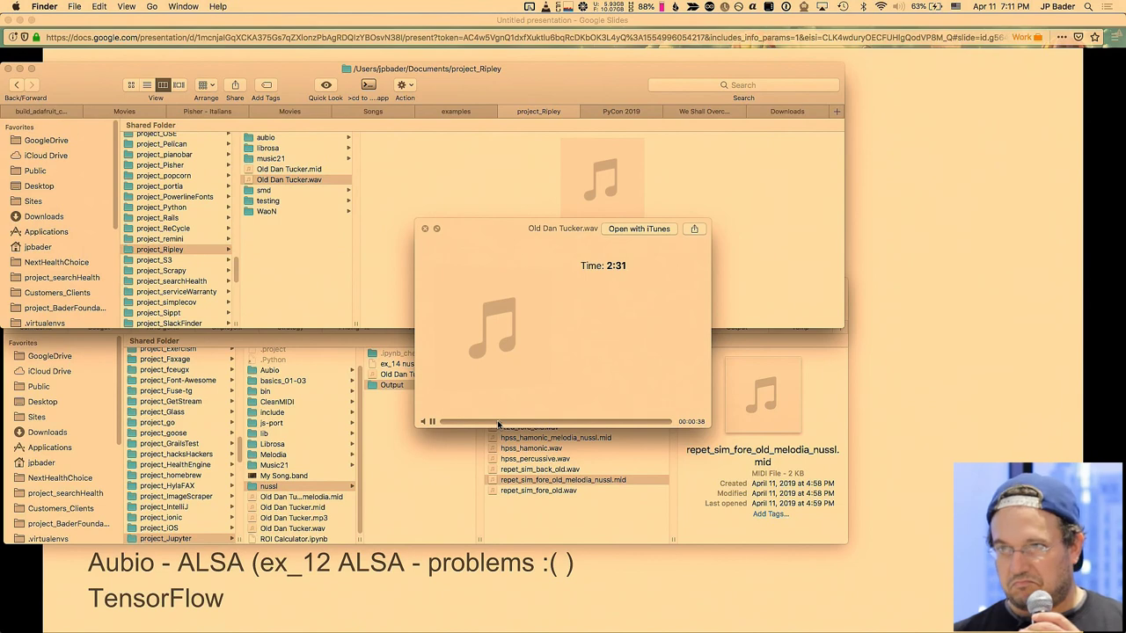
key("space")
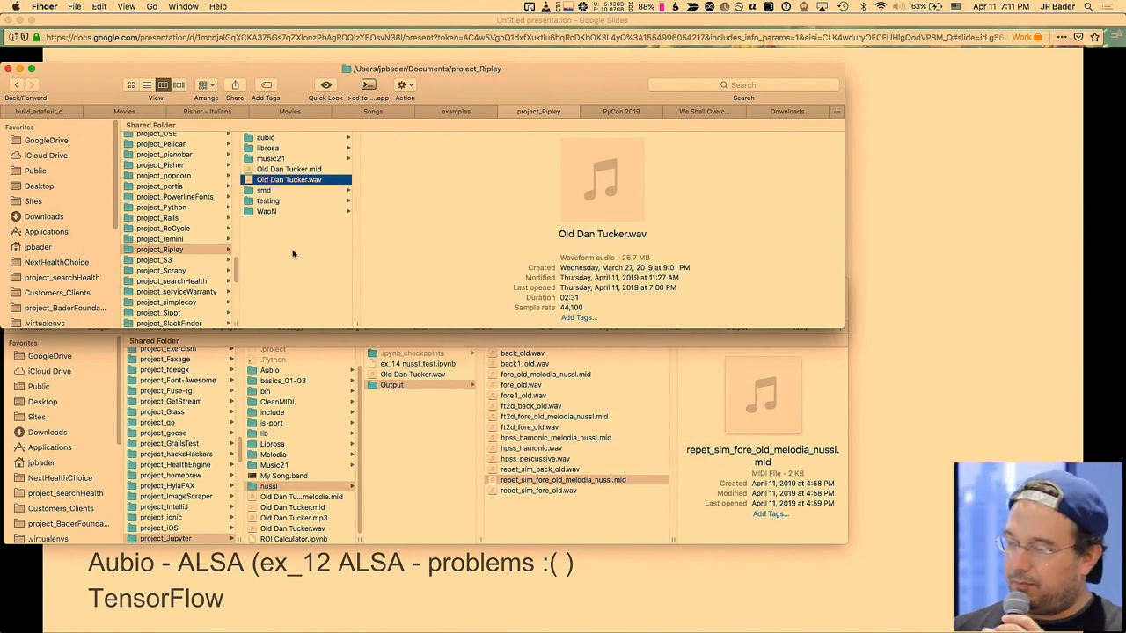
- Play Old Dan Tucker.mid from the project_Ripley folder in VLC, then switch back to the Firefox presentation
double_click(280, 169)
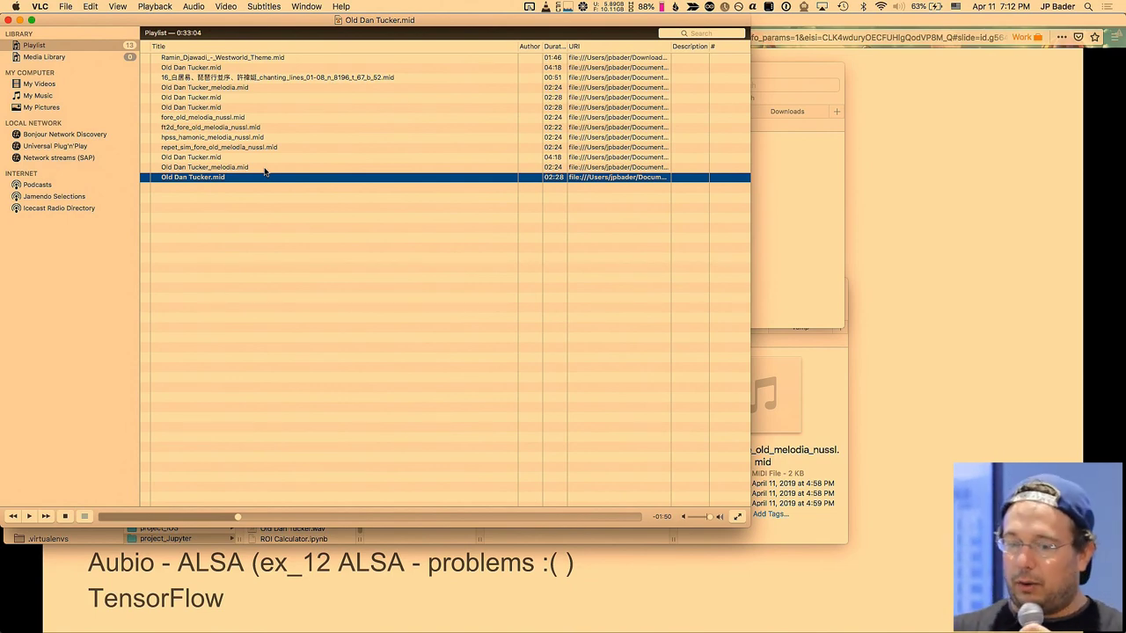
key("super+Tab")
key("super+Tab")
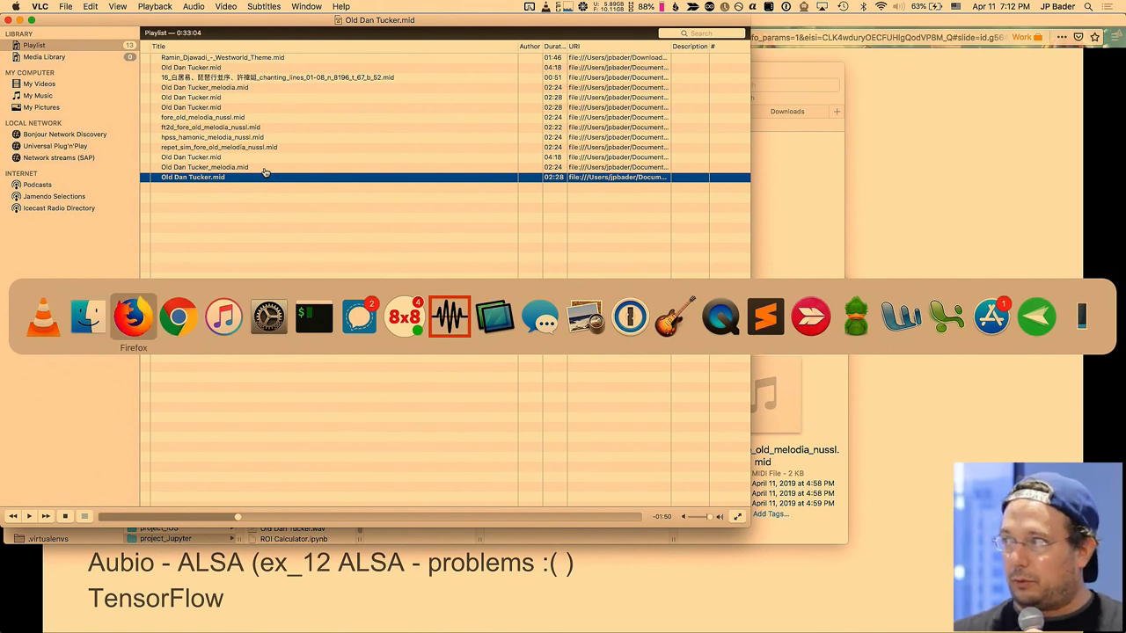